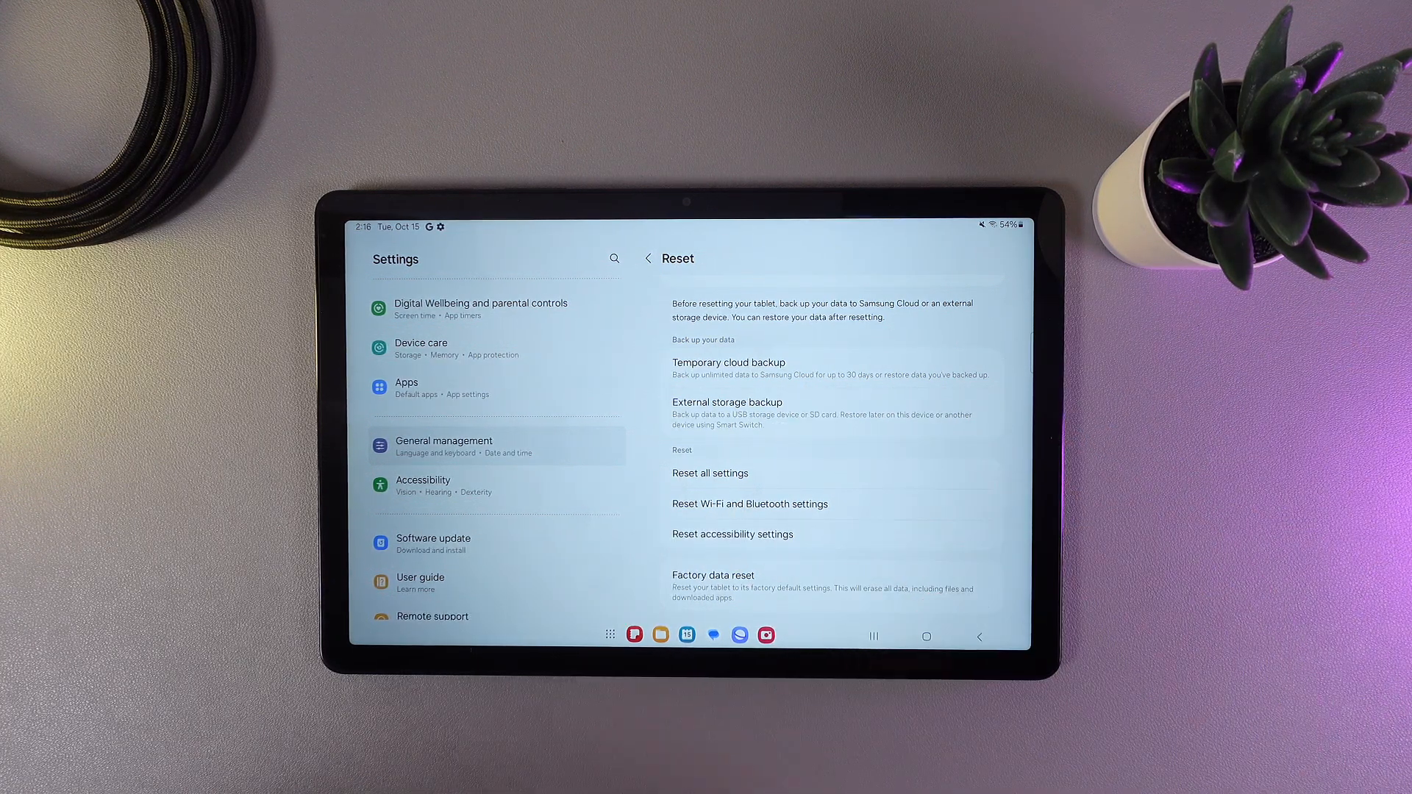
- Go to the Reset Wi-Fi and Bluetooth settings page from the Reset list
click(750, 502)
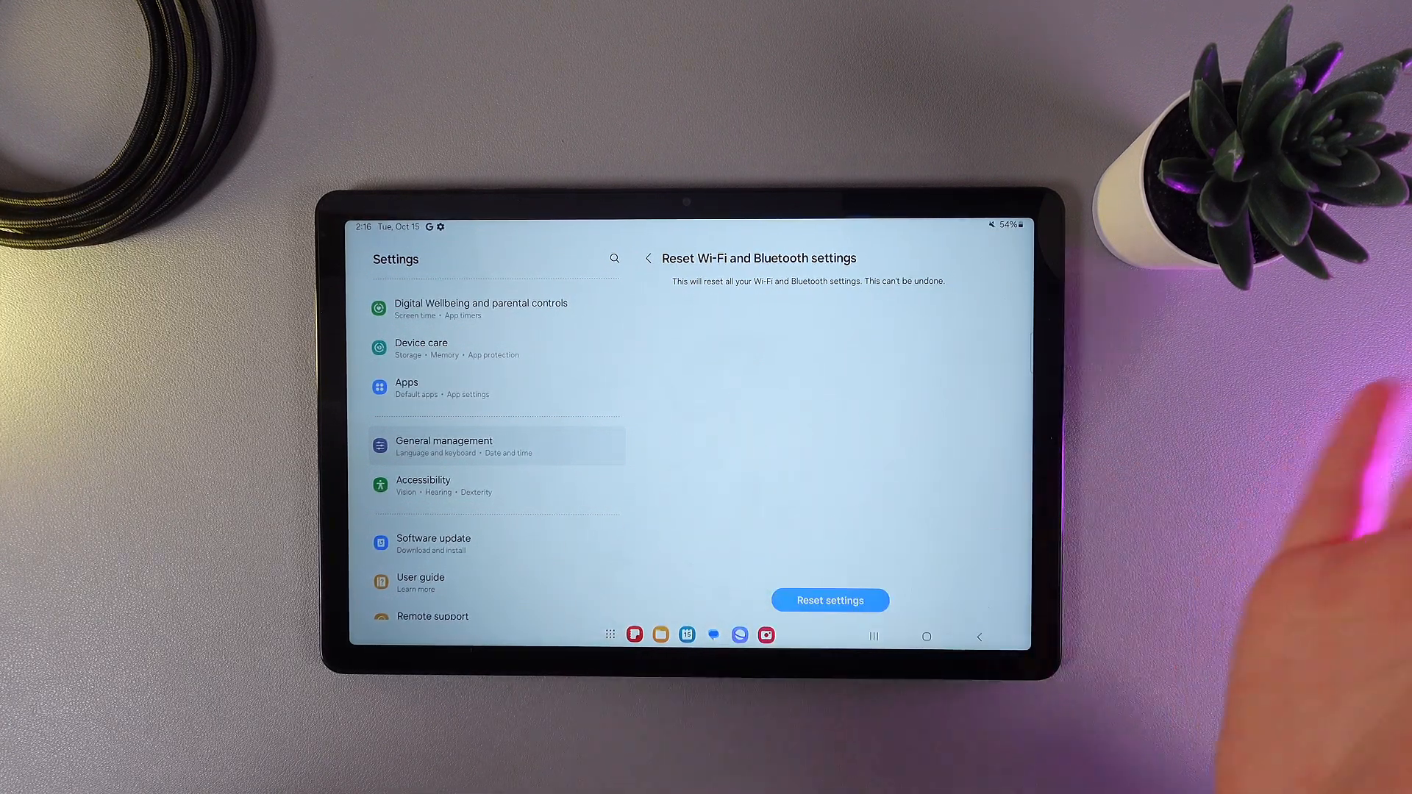
scroll(496, 441, up, 10)
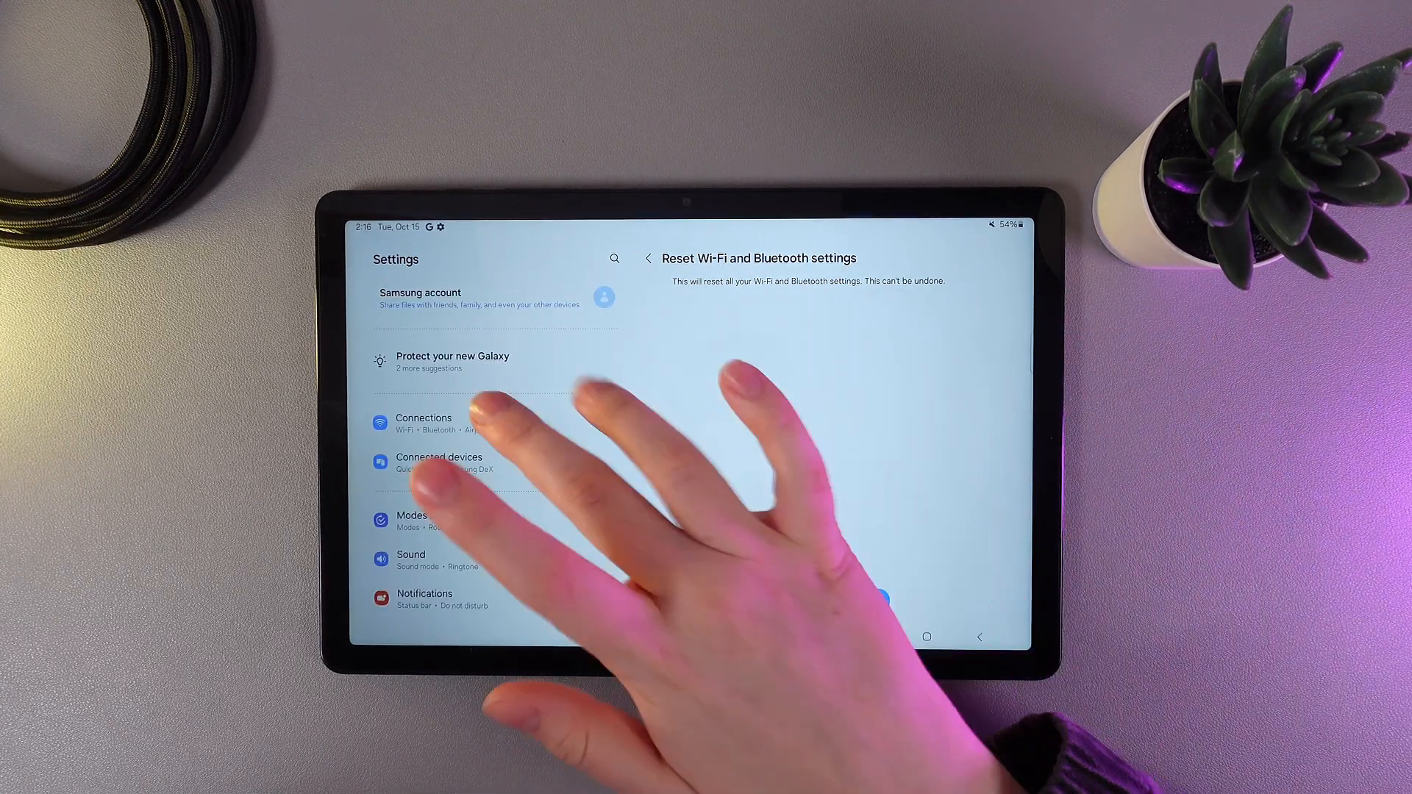
- Switch to the Connections page showing Wi-Fi on and Bluetooth off
click(424, 419)
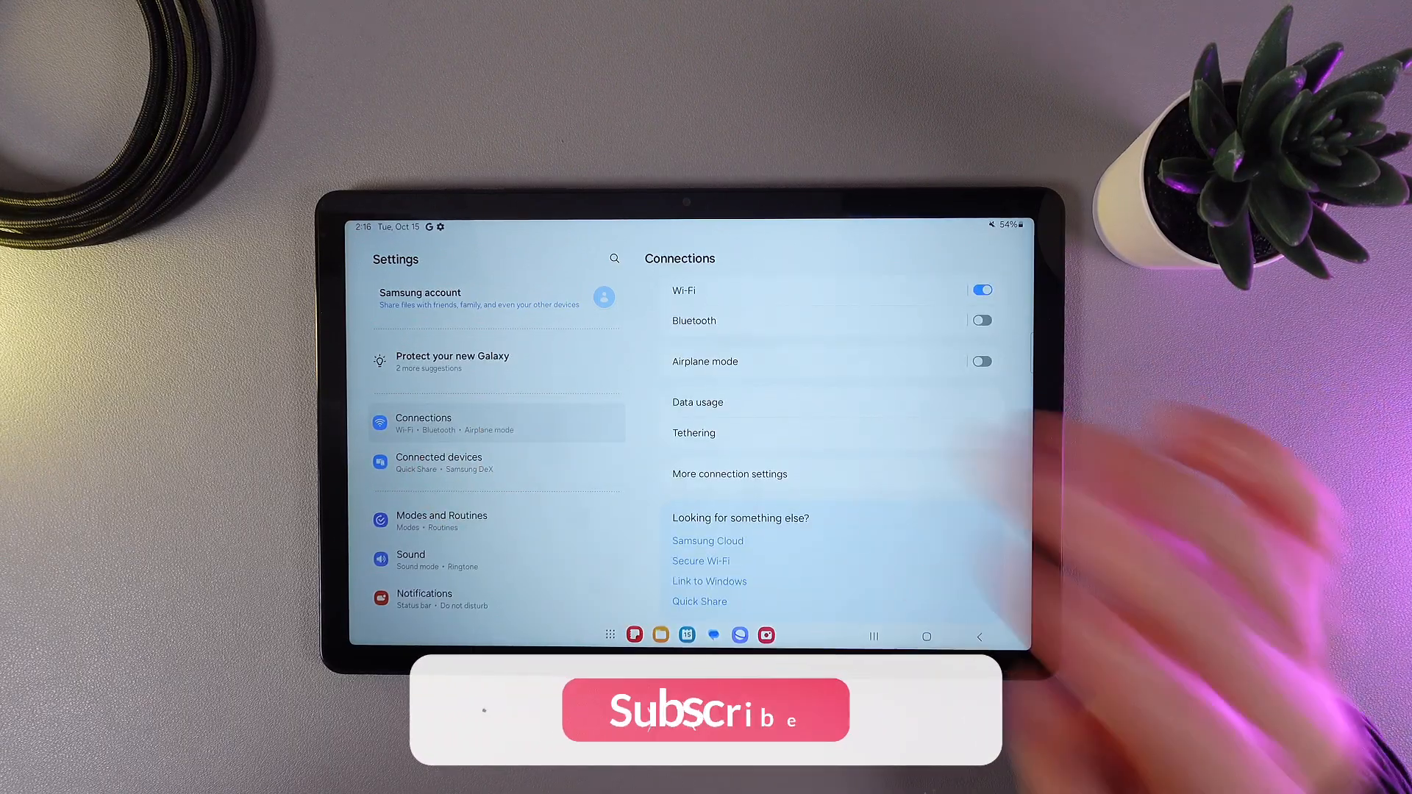